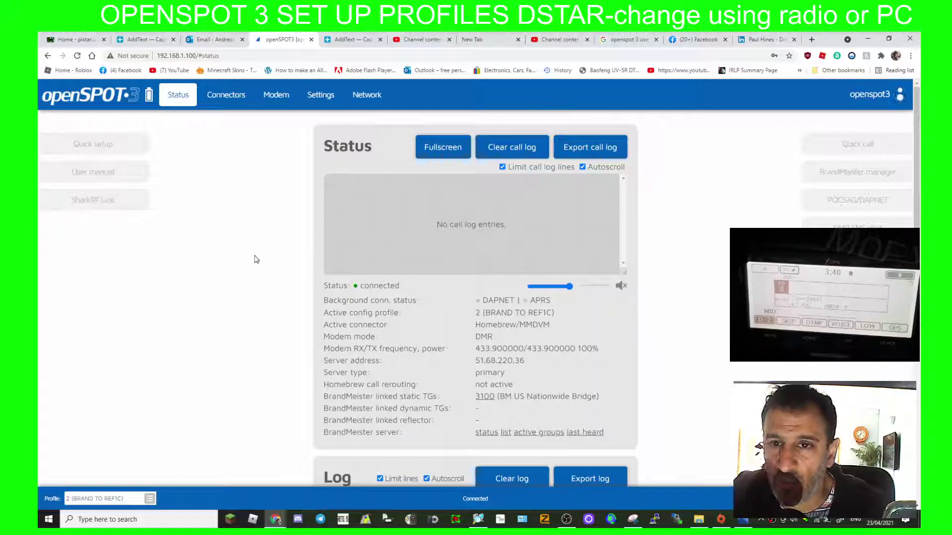
In Quick setup, choose D-STAR with the REF/XRF network and connect to REF001 module C
{"action": "scroll", "coordinate": [723, 335], "scroll_direction": "down", "scroll_amount": 3}
{"action": "scroll", "coordinate": [724, 336], "scroll_direction": "up", "scroll_amount": 3}
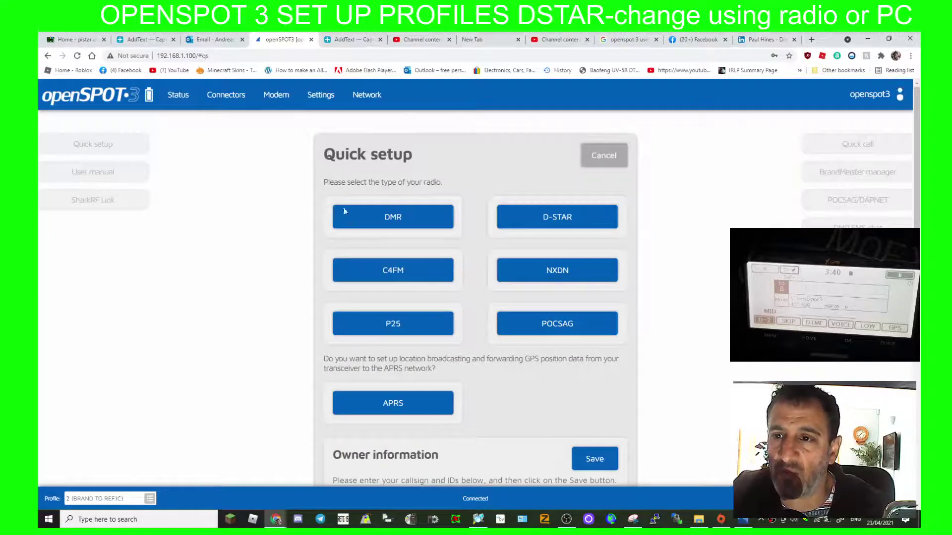
{"action": "left_click", "coordinate": [549, 214]}
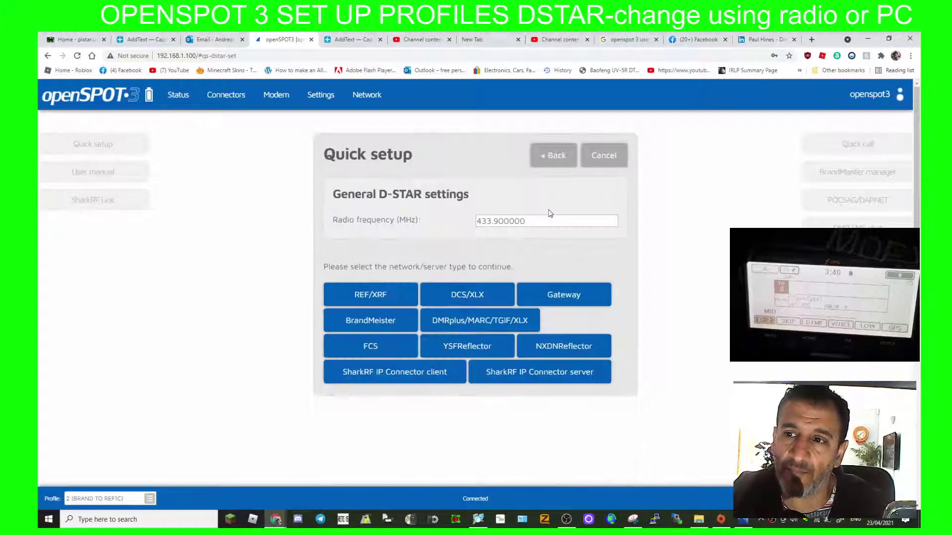
{"action": "left_click", "coordinate": [368, 297]}
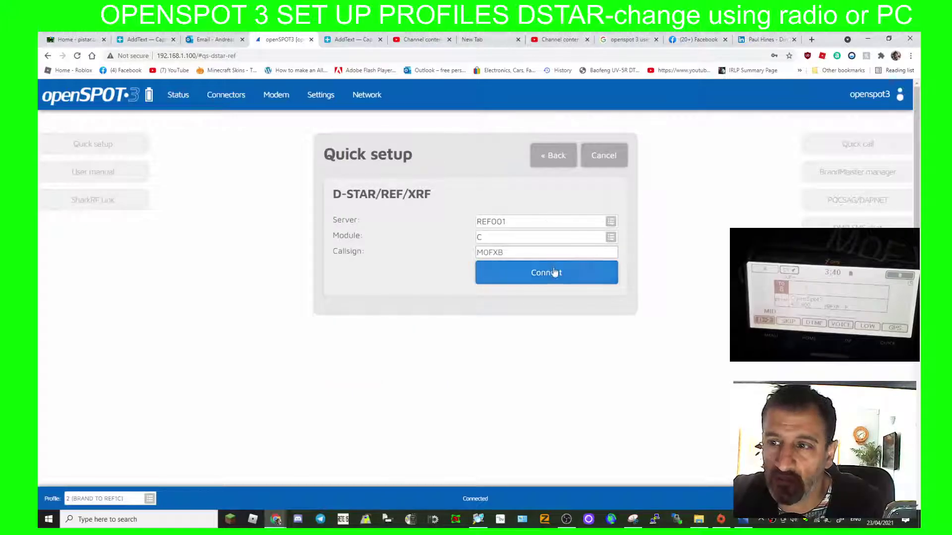
{"action": "left_click", "coordinate": [553, 273]}
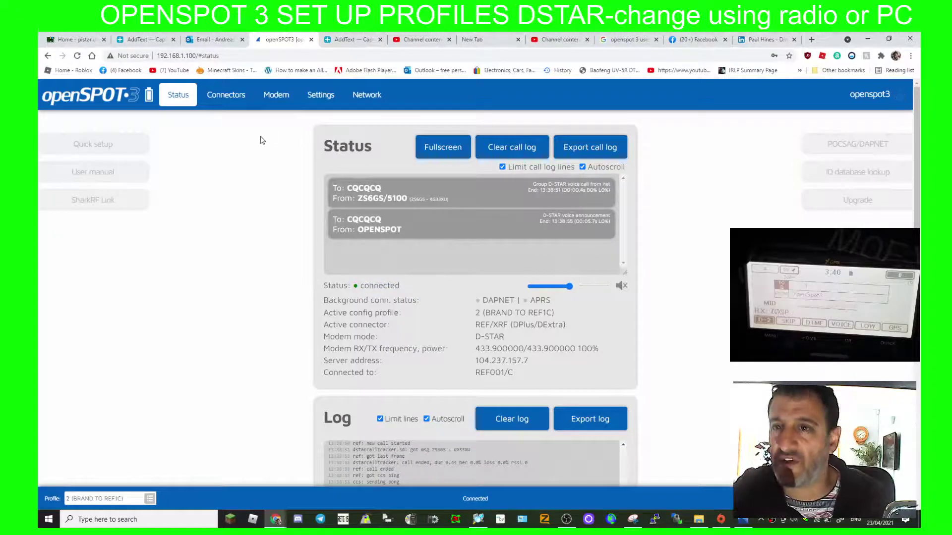
On the Settings page, look over the five profile names and the Change active profile section
{"action": "left_click", "coordinate": [318, 100]}
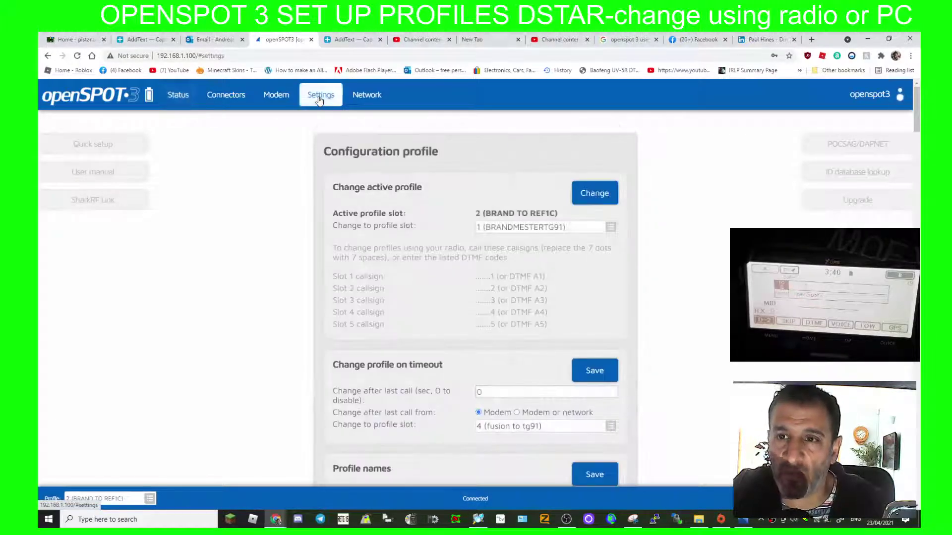
{"action": "scroll", "coordinate": [716, 303], "scroll_direction": "down", "scroll_amount": 5}
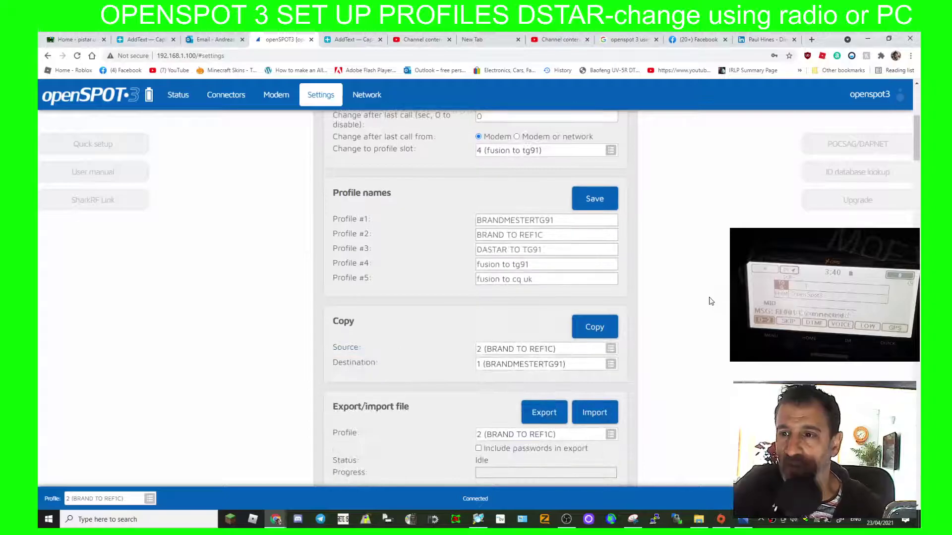
{"action": "scroll", "coordinate": [406, 223], "scroll_direction": "up", "scroll_amount": 5}
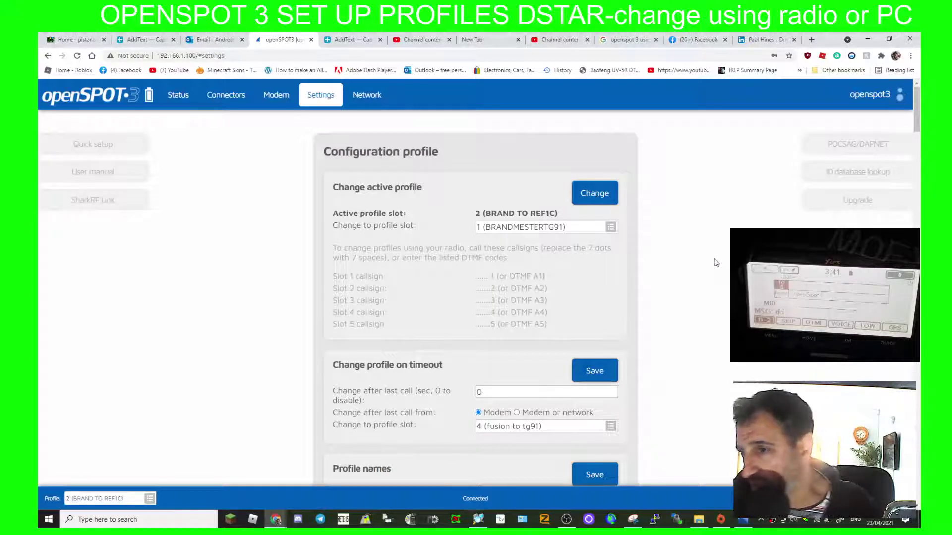
{"action": "scroll", "coordinate": [715, 262], "scroll_direction": "down", "scroll_amount": 1}
{"action": "scroll", "coordinate": [713, 258], "scroll_direction": "up", "scroll_amount": 1}
{"action": "scroll", "coordinate": [714, 258], "scroll_direction": "down", "scroll_amount": 4}
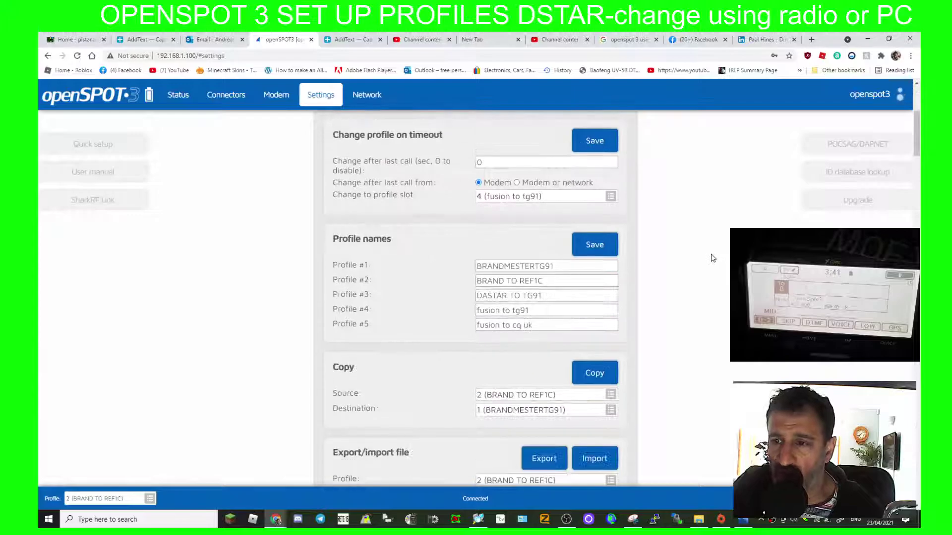
{"action": "scroll", "coordinate": [568, 471], "scroll_direction": "up", "scroll_amount": 4}
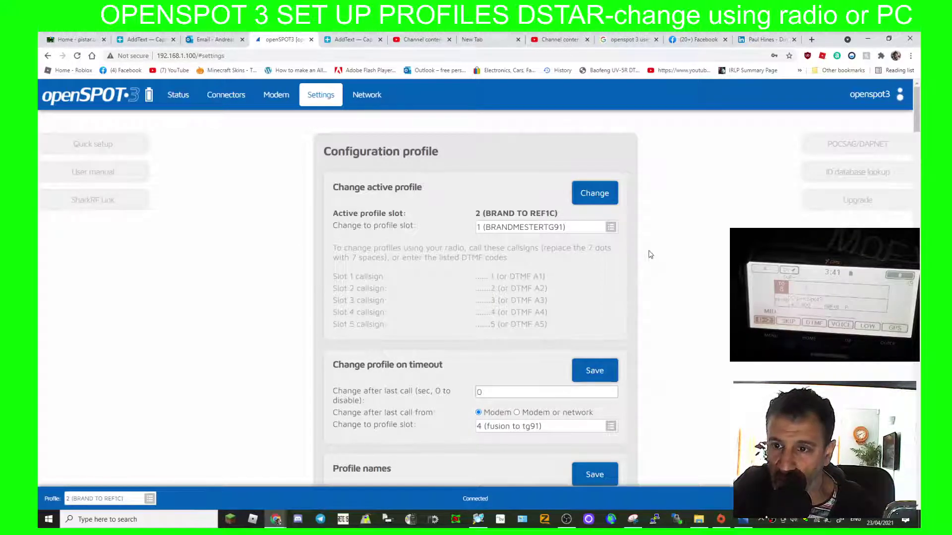
{"action": "scroll", "coordinate": [644, 268], "scroll_direction": "down", "scroll_amount": 5}
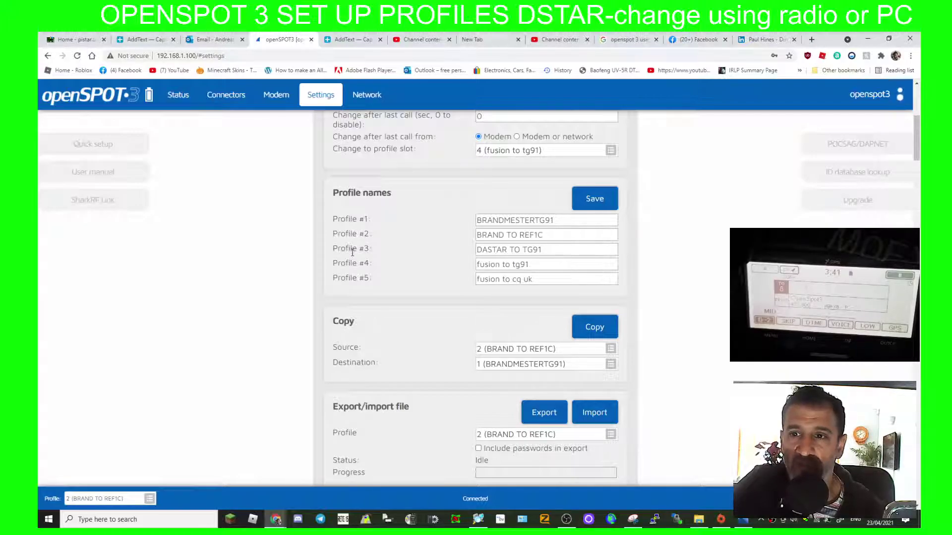
{"action": "scroll", "coordinate": [353, 252], "scroll_direction": "up", "scroll_amount": 5}
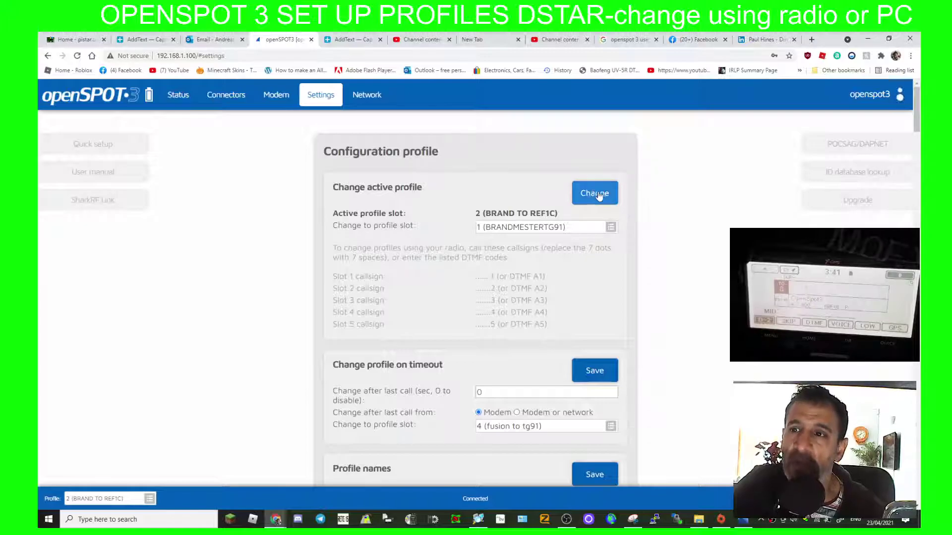
Switch the active profile slot to 3 (DASTAR TO TG91) and accept the reboot notice
{"action": "left_click", "coordinate": [610, 226]}
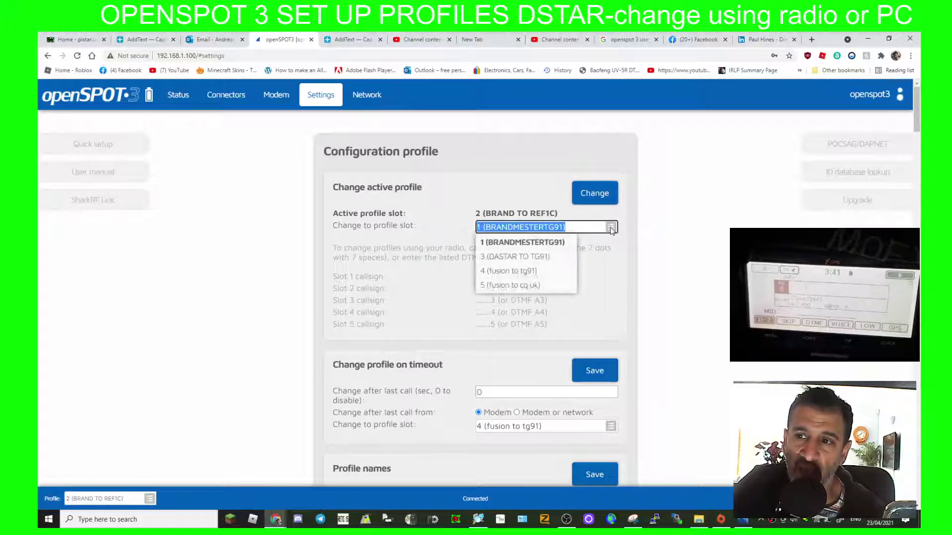
{"action": "left_click", "coordinate": [518, 259]}
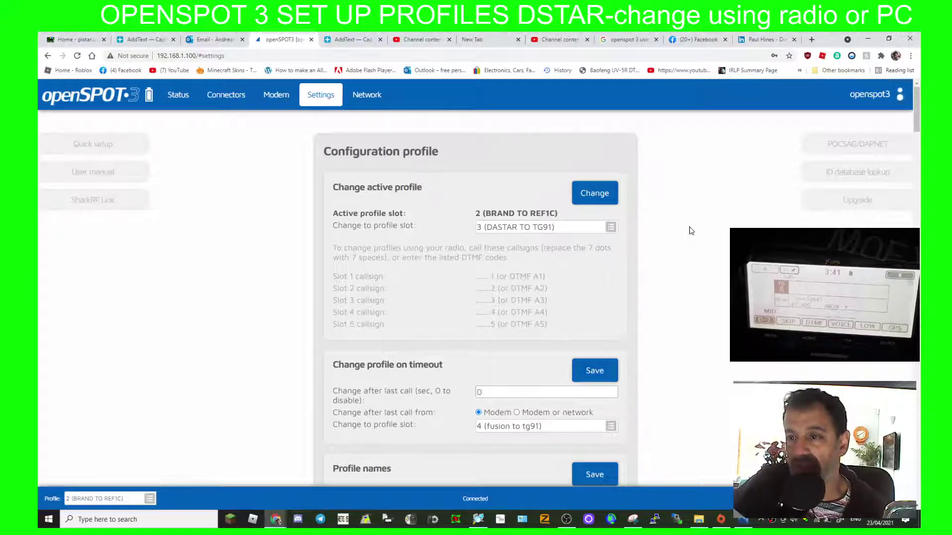
{"action": "left_click", "coordinate": [594, 194]}
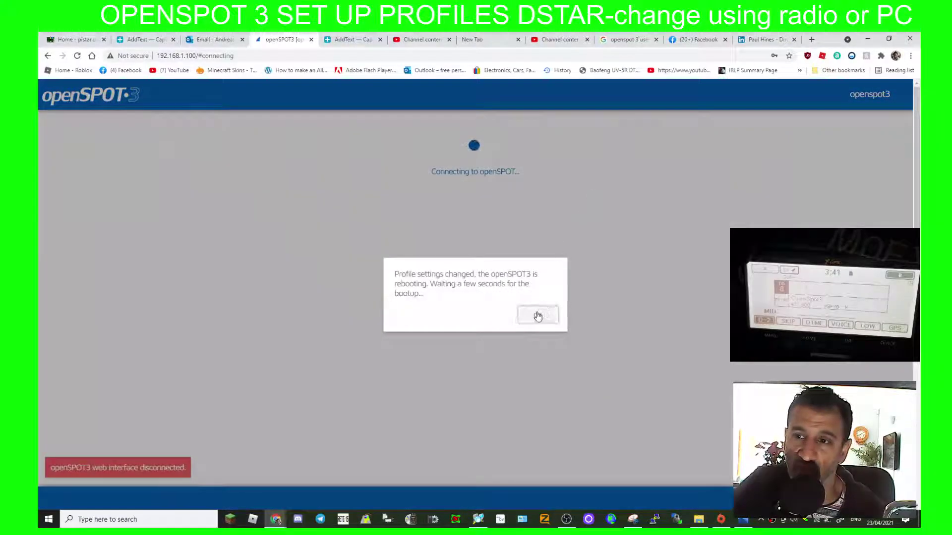
{"action": "left_click", "coordinate": [538, 316]}
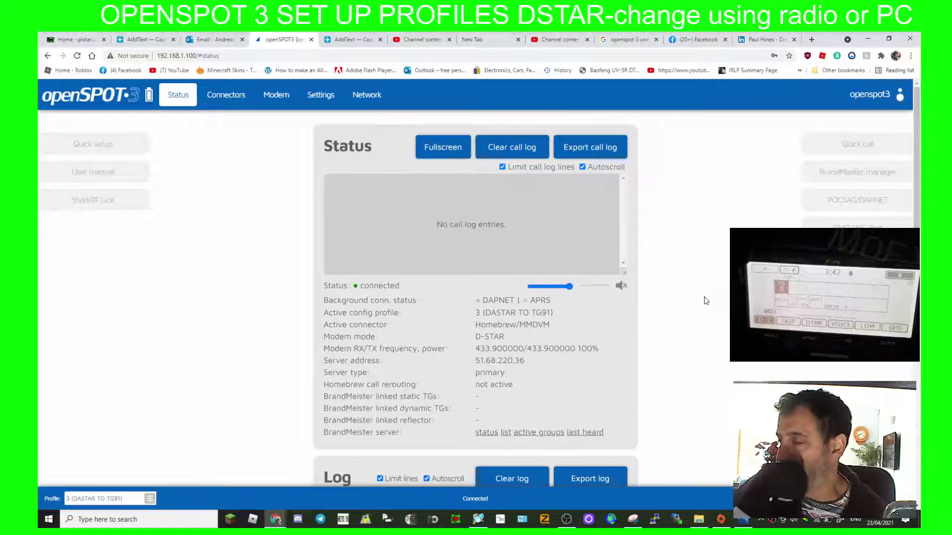
Open Settings and check the profile slot list, leaving profile 3 as active
{"action": "left_click", "coordinate": [336, 101]}
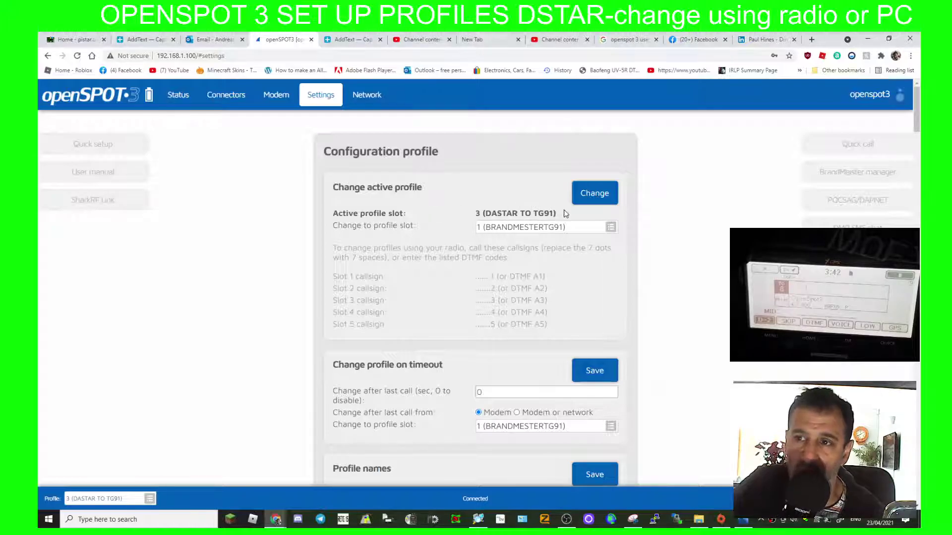
{"action": "left_click", "coordinate": [611, 229]}
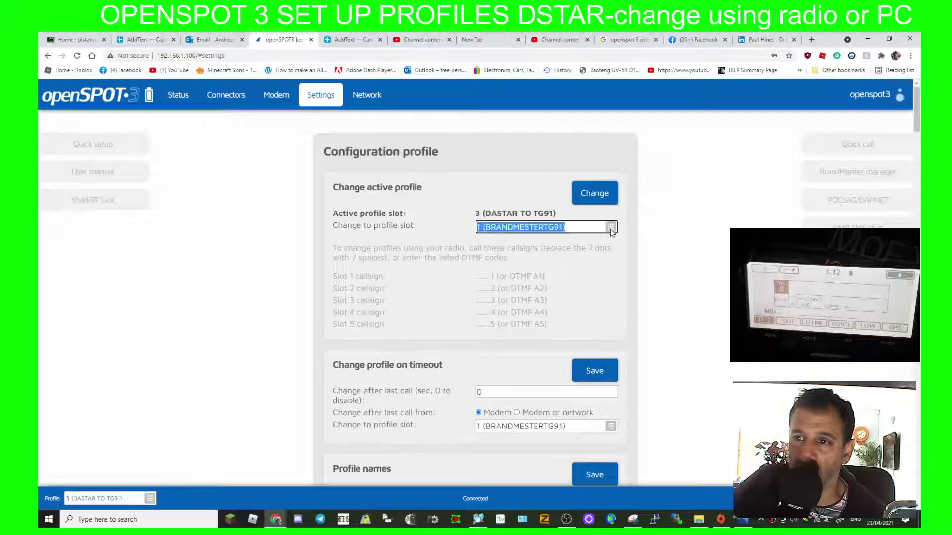
{"action": "left_click", "coordinate": [726, 188]}
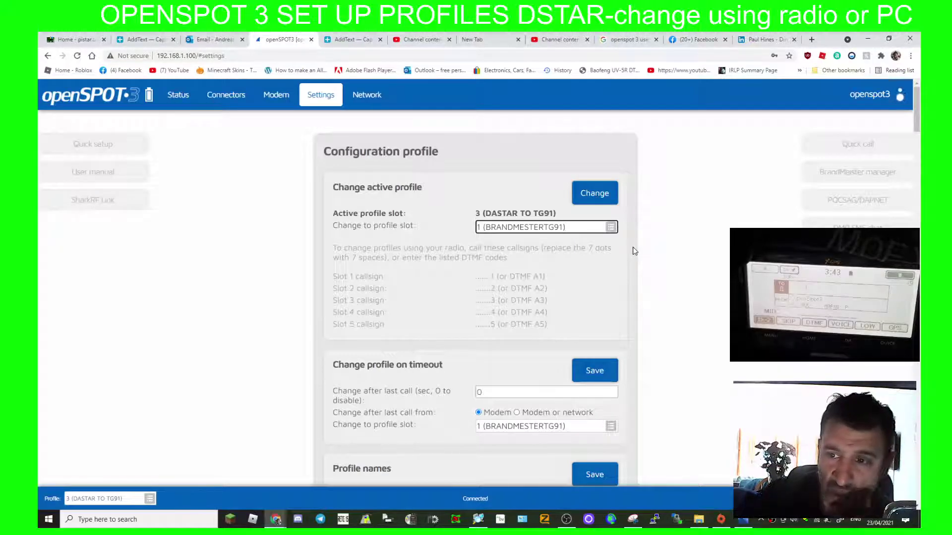
Look through the Settings page, then go to Status, showing profile 1 (BRANDMESTERTG91) in DMR mode
{"action": "scroll", "coordinate": [548, 238], "scroll_direction": "down", "scroll_amount": 5}
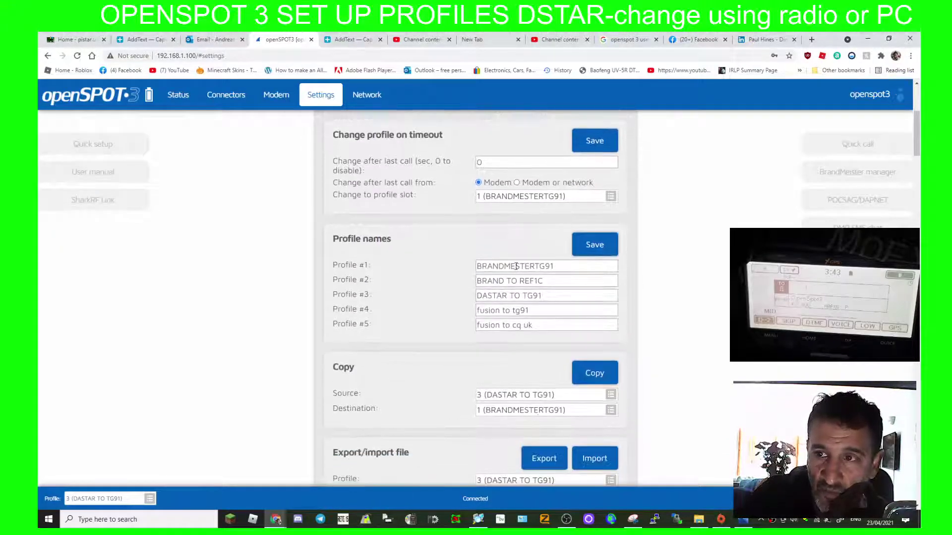
{"action": "scroll", "coordinate": [529, 270], "scroll_direction": "up", "scroll_amount": 4}
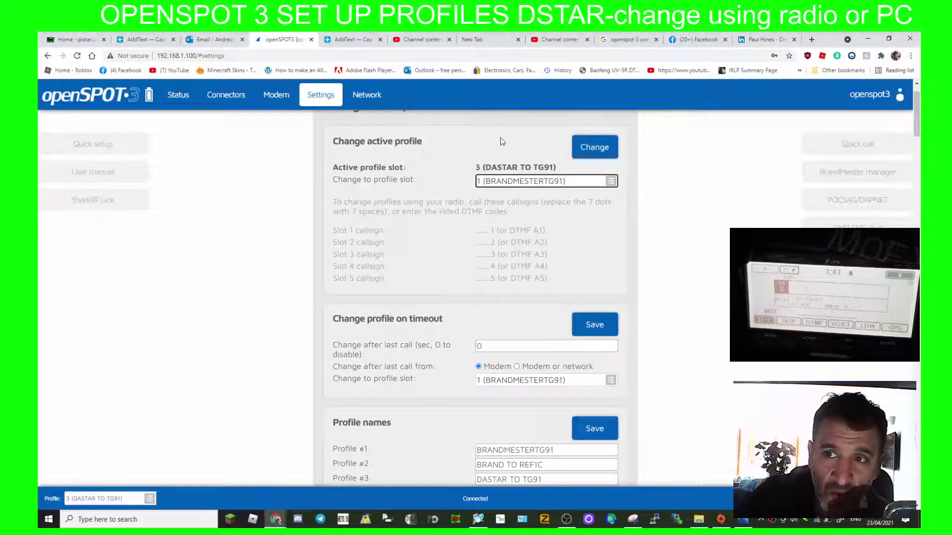
{"action": "scroll", "coordinate": [565, 183], "scroll_direction": "down", "scroll_amount": 4}
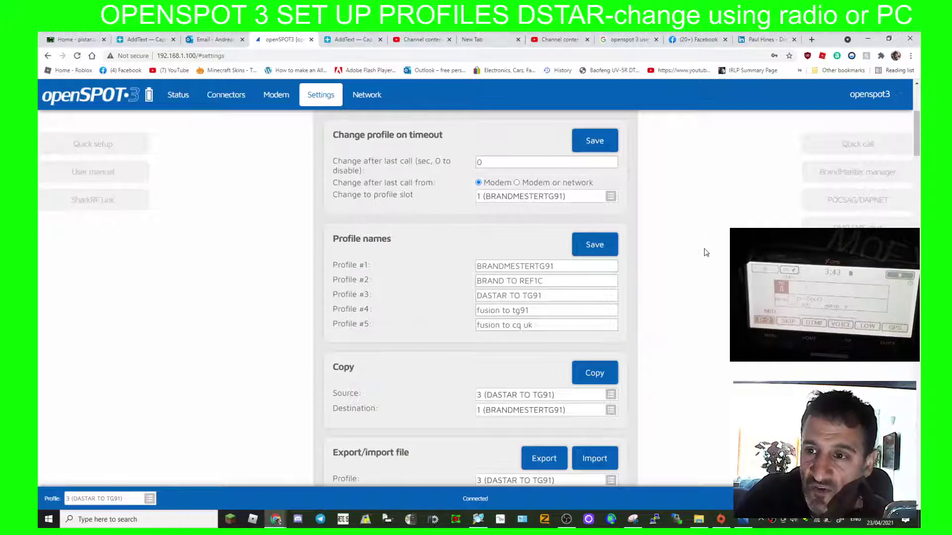
{"action": "scroll", "coordinate": [698, 252], "scroll_direction": "up", "scroll_amount": 5}
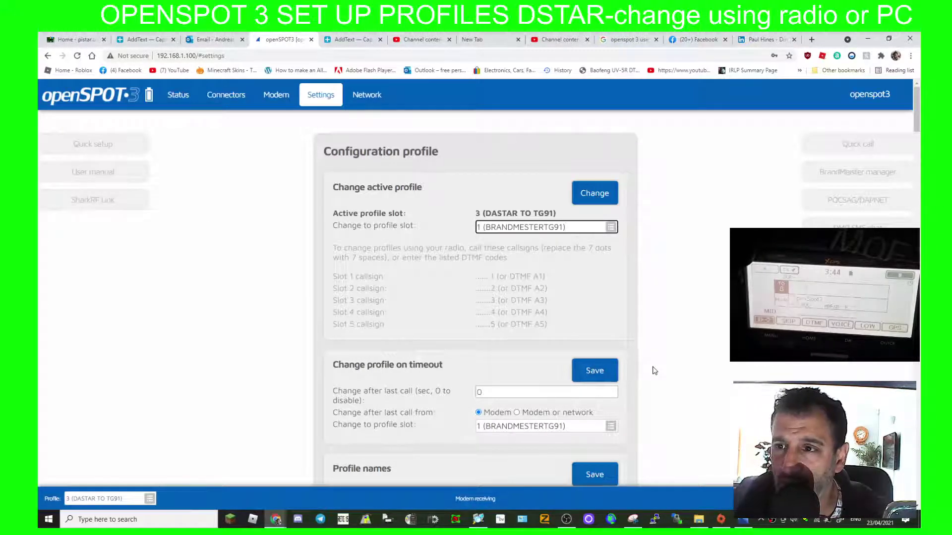
{"action": "scroll", "coordinate": [545, 293], "scroll_direction": "down", "scroll_amount": 3}
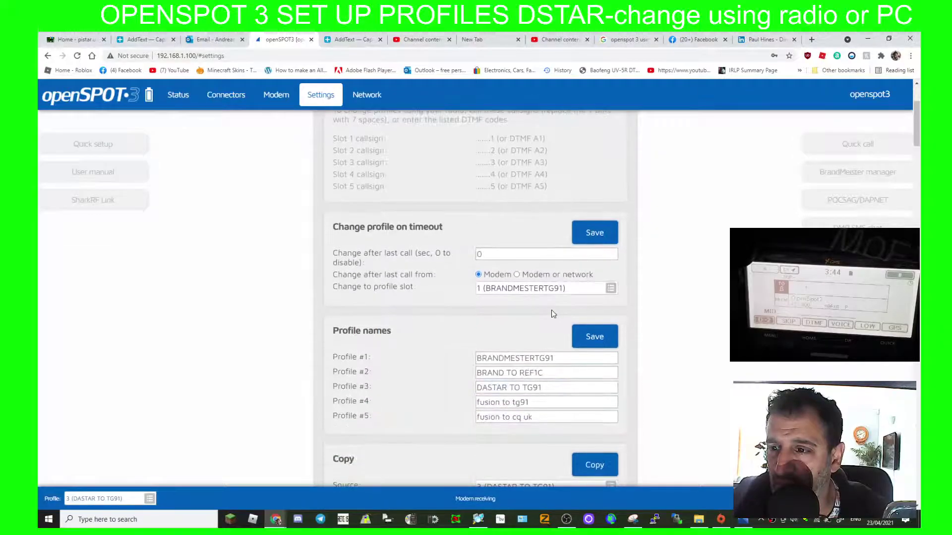
{"action": "scroll", "coordinate": [551, 310], "scroll_direction": "up", "scroll_amount": 3}
{"action": "left_click", "coordinate": [171, 95]}
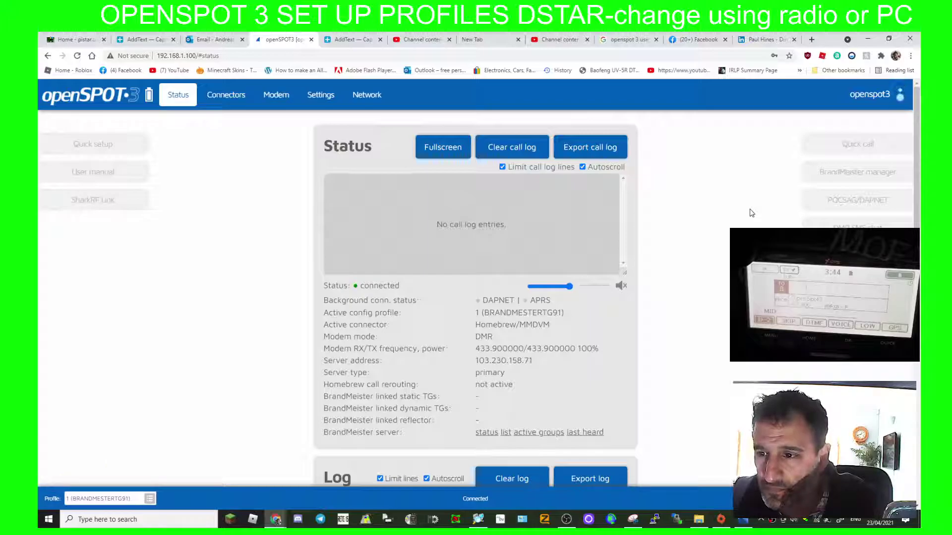
Check the Status page info, then open Settings showing DMR profile-change IDs 9001–9005
{"action": "scroll", "coordinate": [751, 213], "scroll_direction": "down", "scroll_amount": 7}
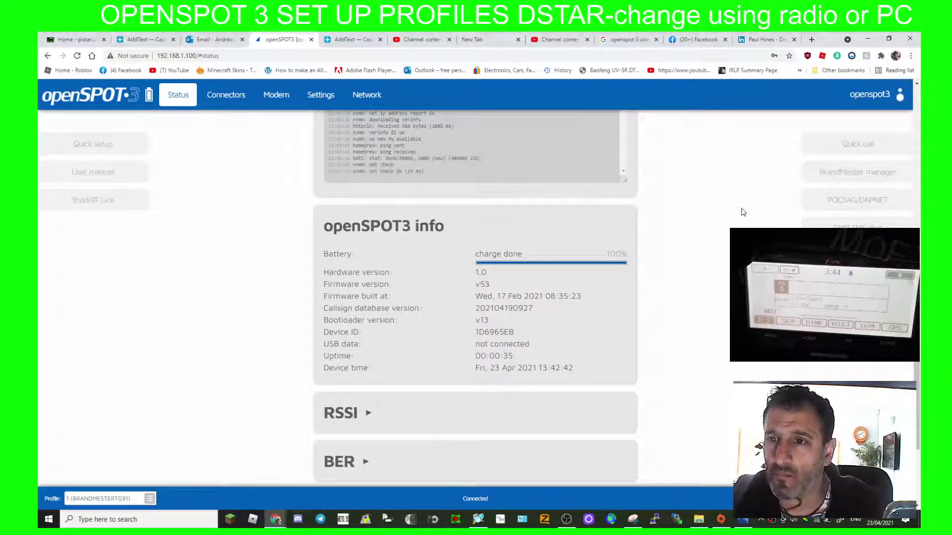
{"action": "scroll", "coordinate": [742, 212], "scroll_direction": "up", "scroll_amount": 7}
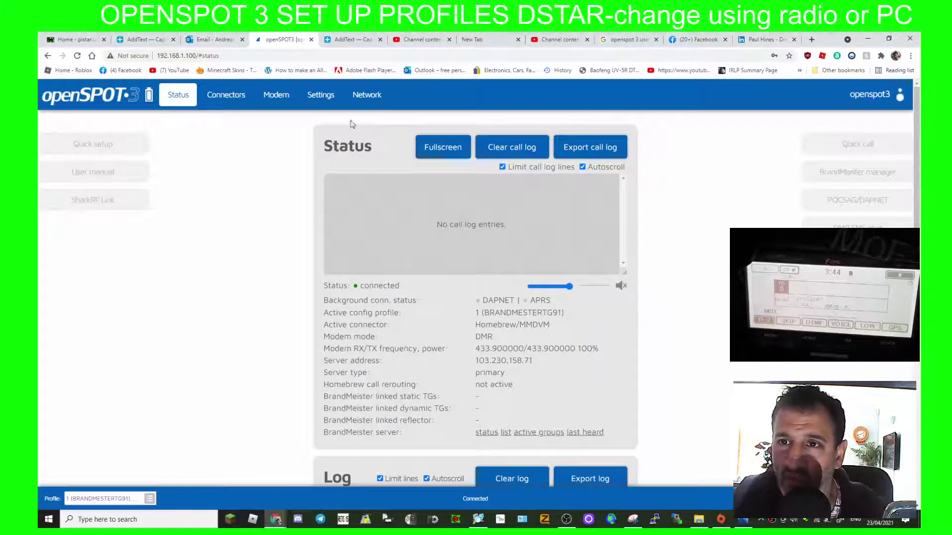
{"action": "left_click", "coordinate": [318, 99]}
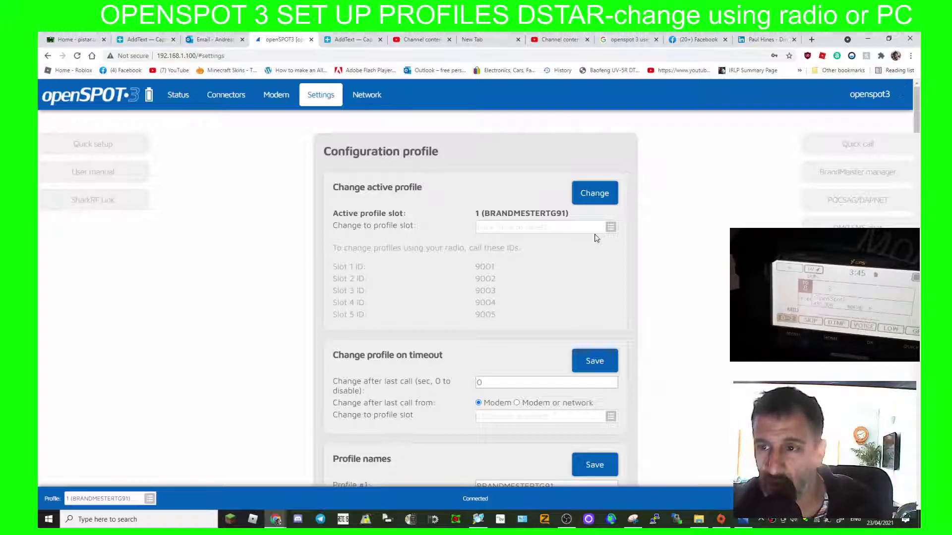
{"action": "left_click", "coordinate": [171, 98]}
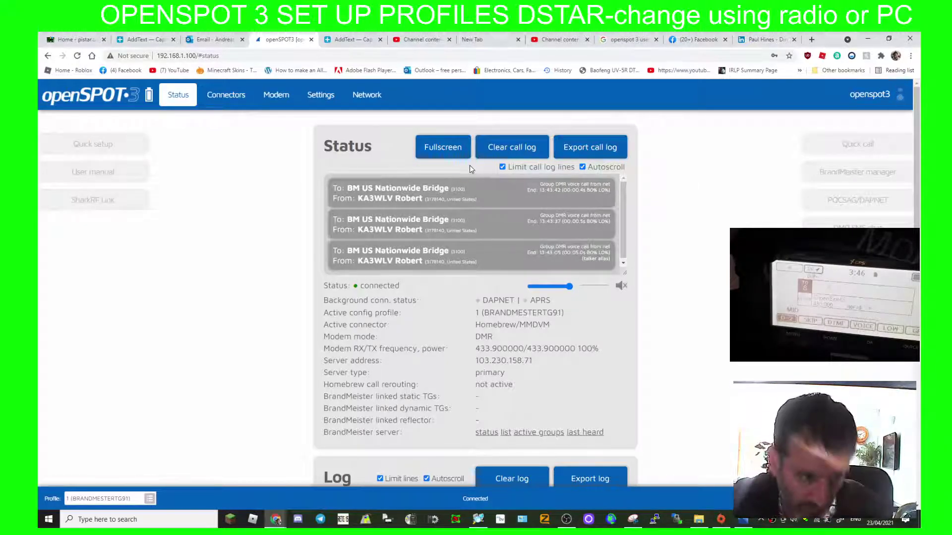
{"action": "left_click", "coordinate": [319, 97]}
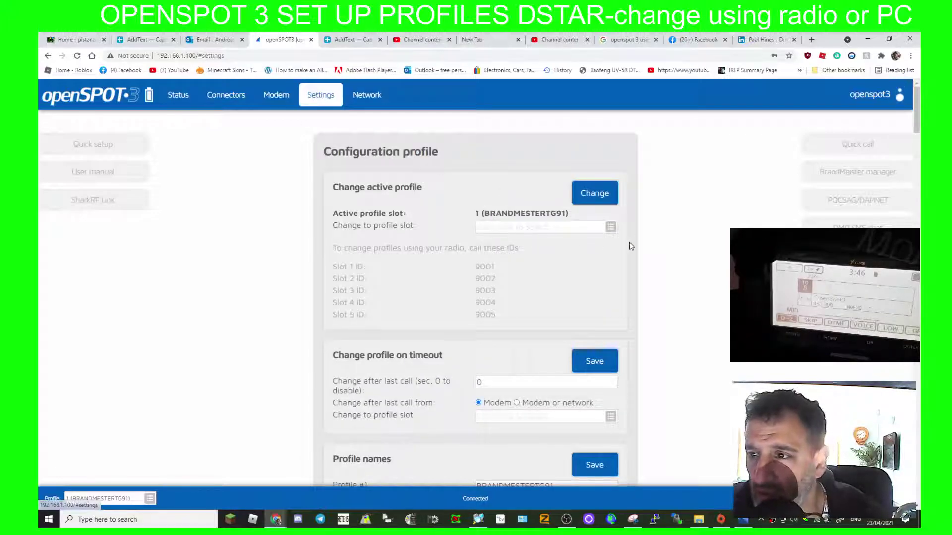
{"action": "scroll", "coordinate": [546, 238], "scroll_direction": "down", "scroll_amount": 4}
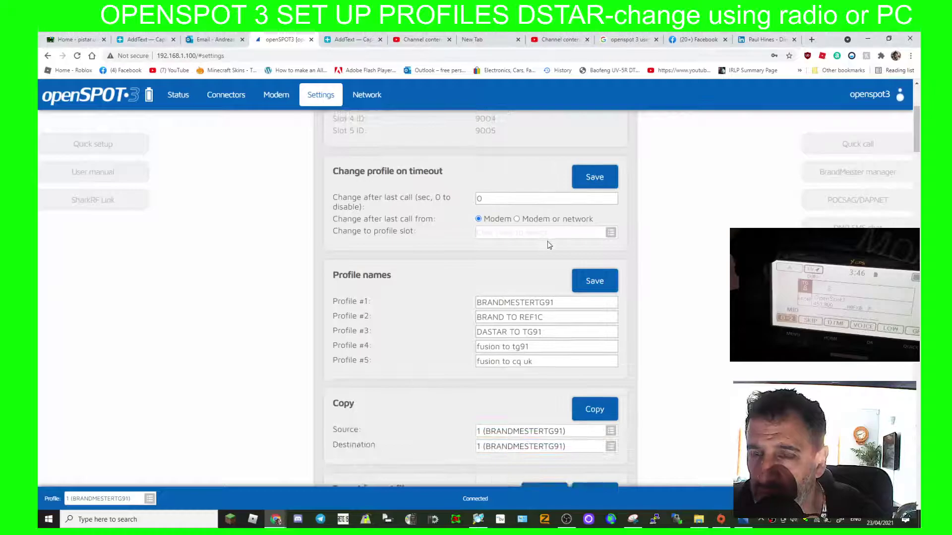
{"action": "scroll", "coordinate": [547, 243], "scroll_direction": "up", "scroll_amount": 4}
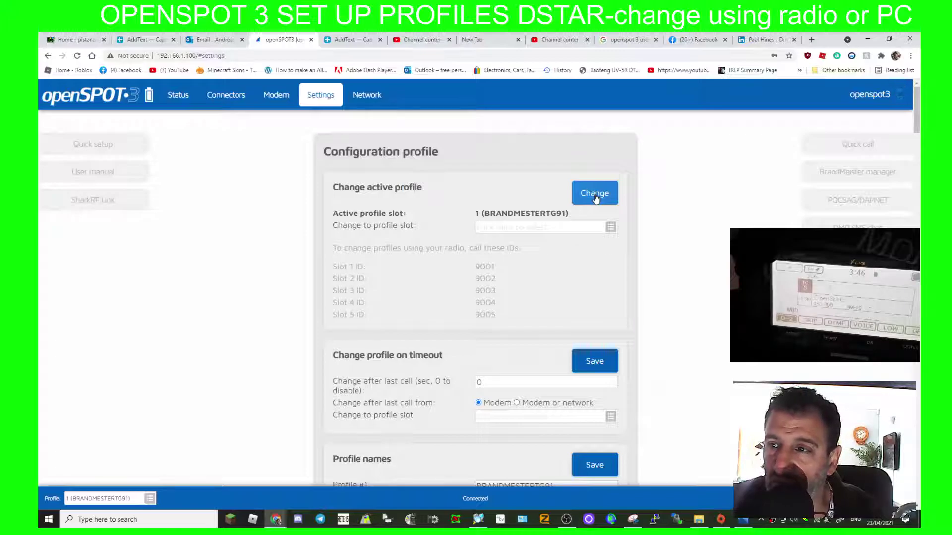
{"action": "scroll", "coordinate": [595, 198], "scroll_direction": "down", "scroll_amount": 7}
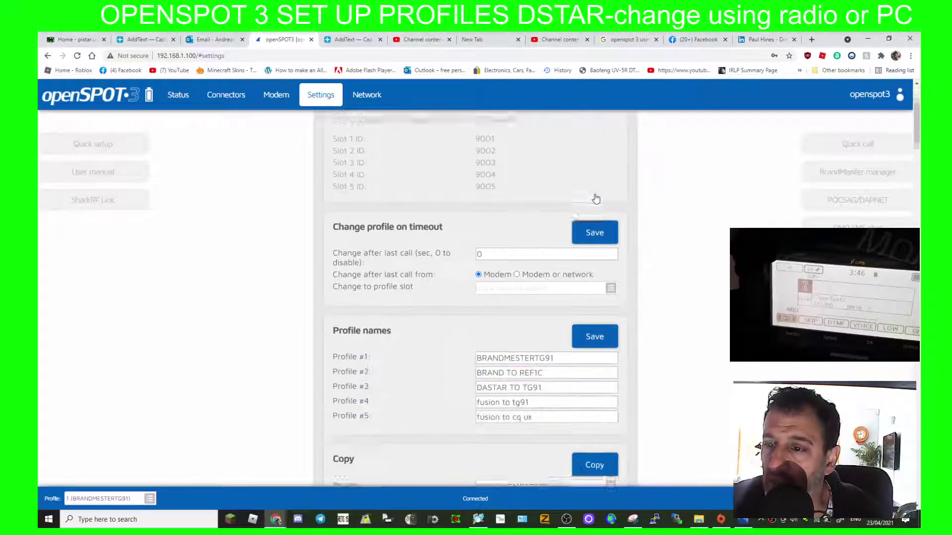
{"action": "scroll", "coordinate": [472, 213], "scroll_direction": "up", "scroll_amount": 2}
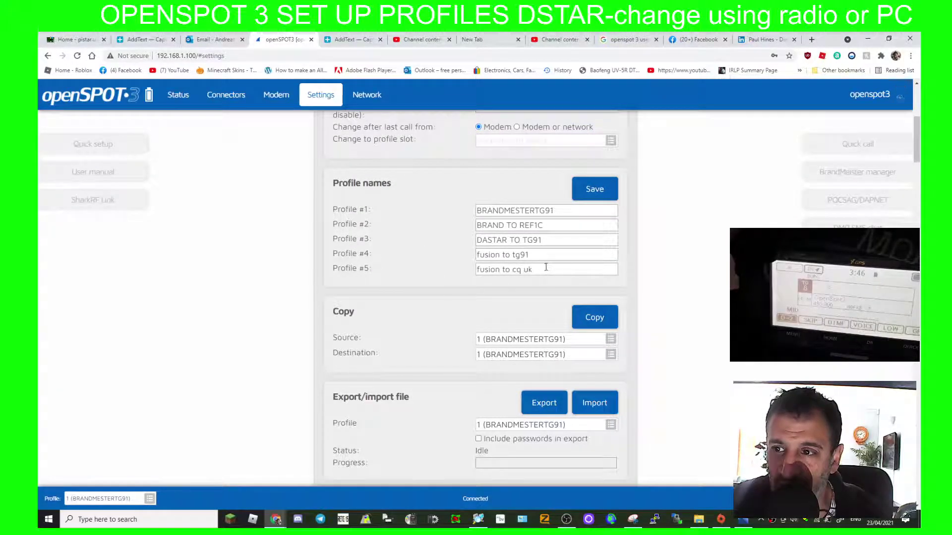
{"action": "scroll", "coordinate": [545, 268], "scroll_direction": "up", "scroll_amount": 6}
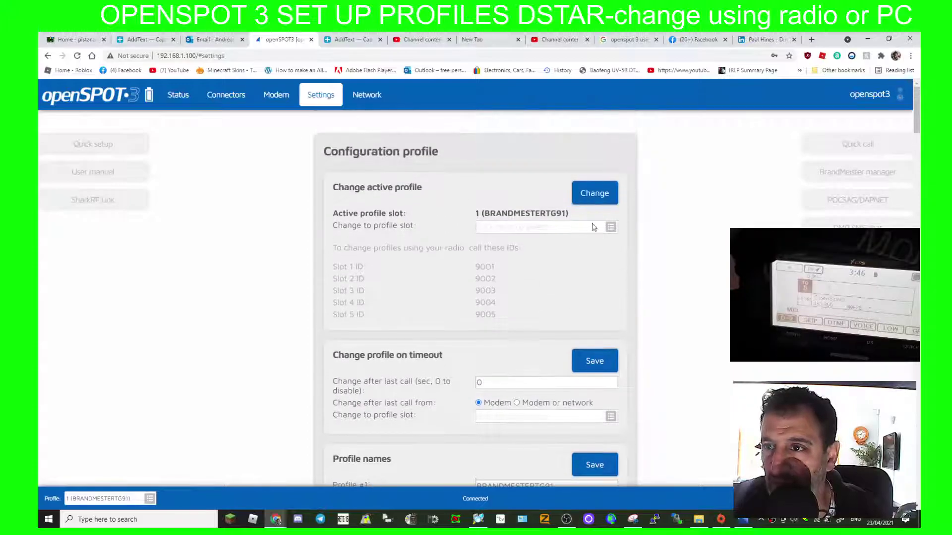
Change the active profile to slot 5 (fusion to cq uk) and dismiss the reboot notice
{"action": "left_click", "coordinate": [611, 228]}
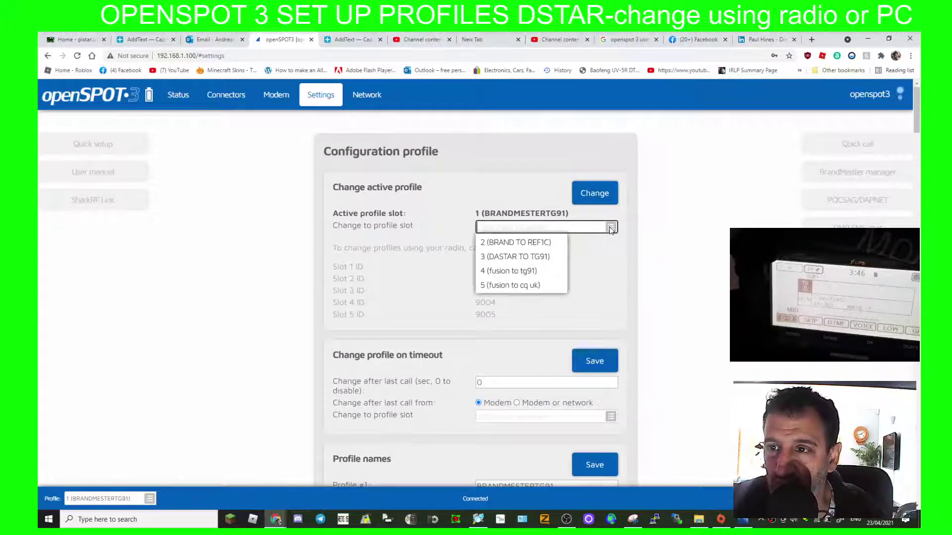
{"action": "left_click", "coordinate": [508, 287]}
{"action": "left_click", "coordinate": [596, 193]}
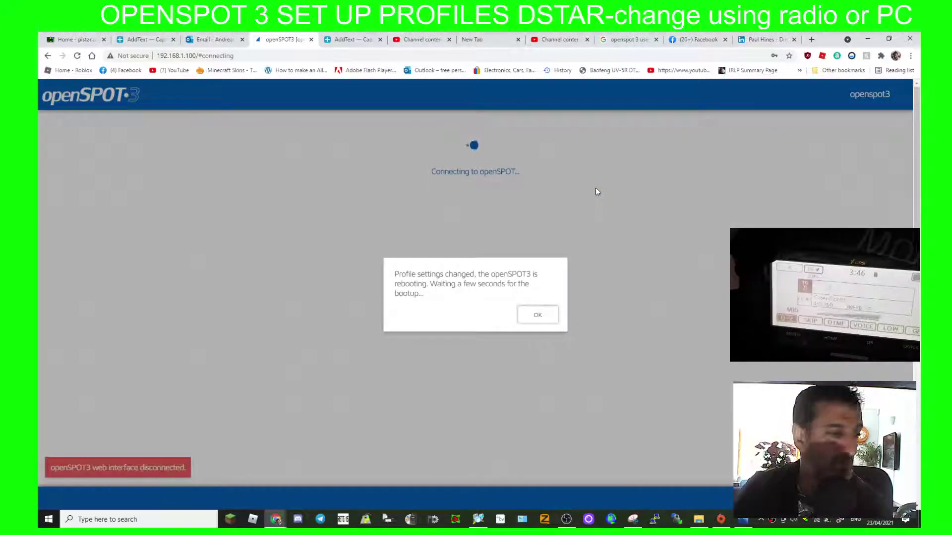
{"action": "left_click", "coordinate": [539, 316]}
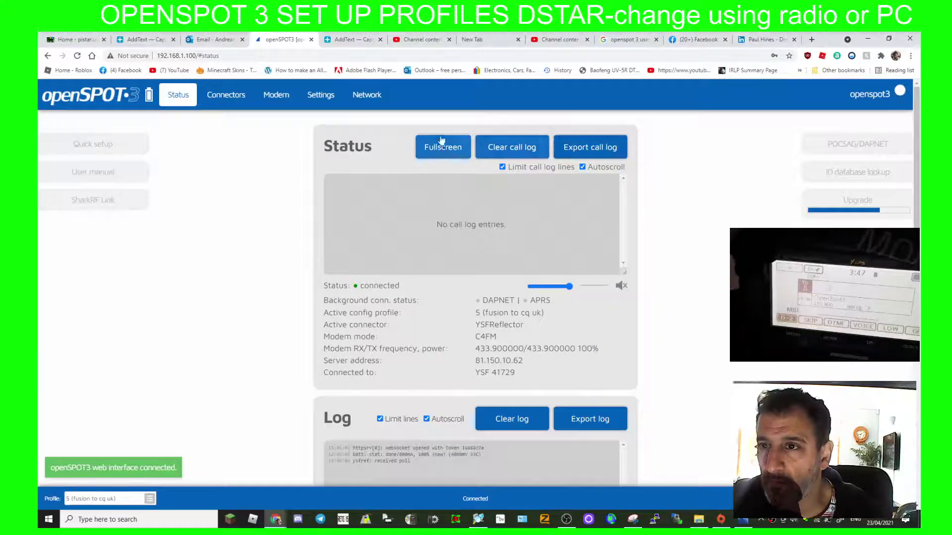
Set up profile 5 for D-STAR over REF/XRF with server REF010, module C, and connect
{"action": "left_click", "coordinate": [319, 96]}
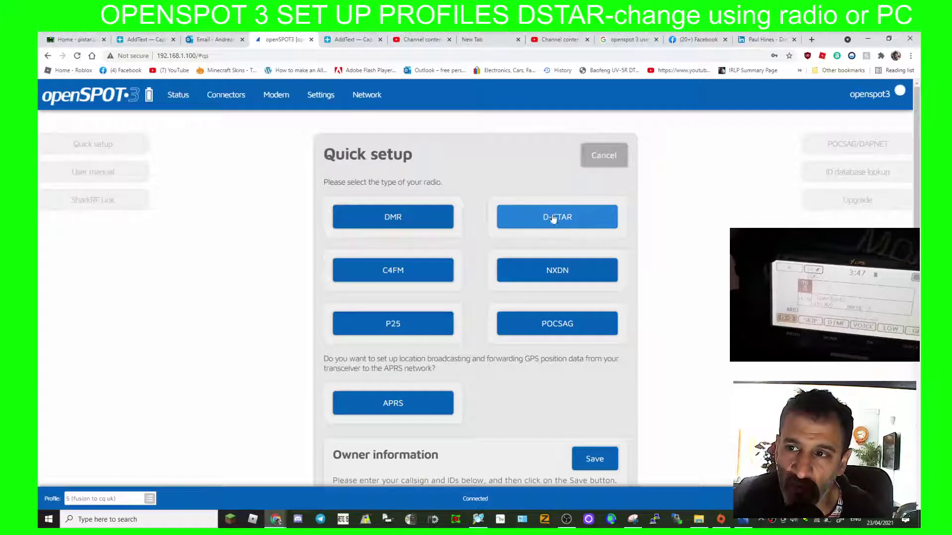
{"action": "left_click", "coordinate": [554, 218]}
{"action": "left_click", "coordinate": [374, 294]}
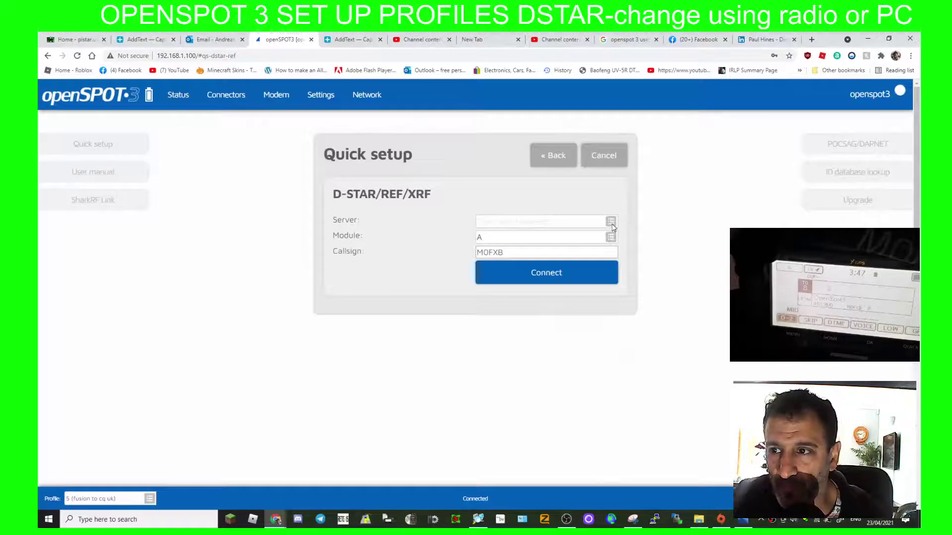
{"action": "left_click", "coordinate": [613, 226]}
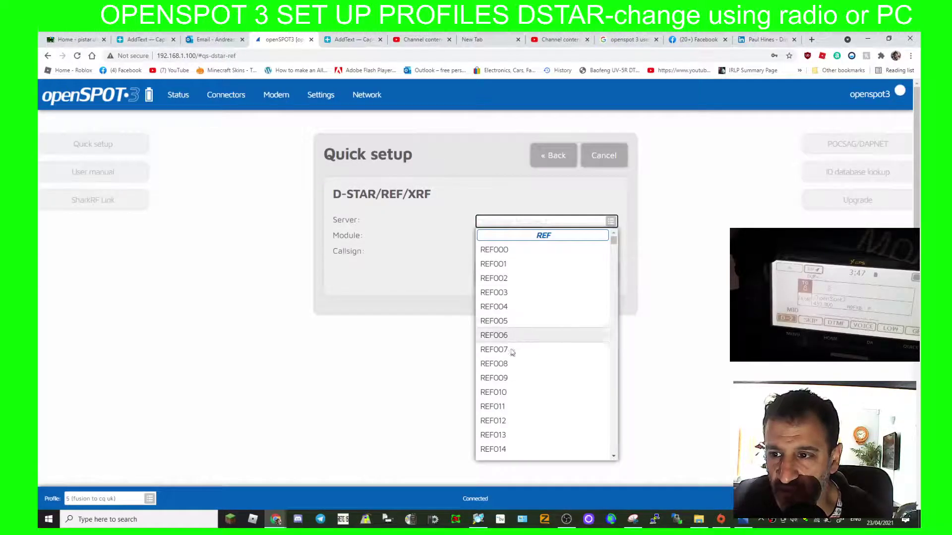
{"action": "left_click", "coordinate": [512, 394]}
{"action": "key", "text": "Tab"}
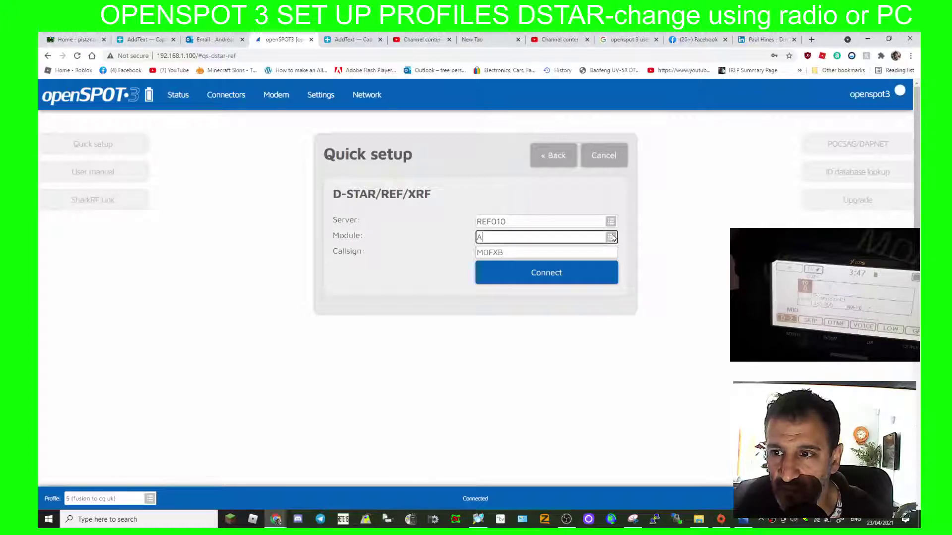
{"action": "left_click", "coordinate": [483, 281]}
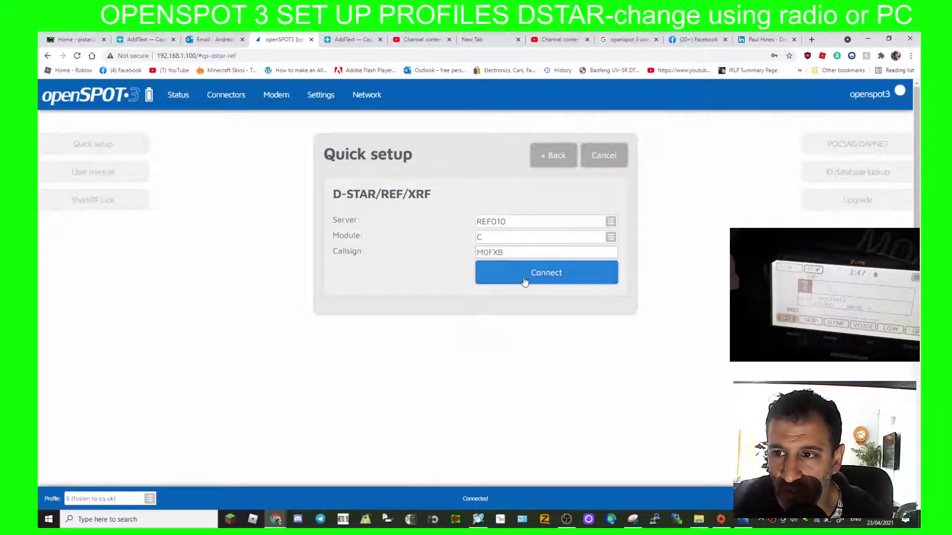
{"action": "left_click", "coordinate": [527, 280]}
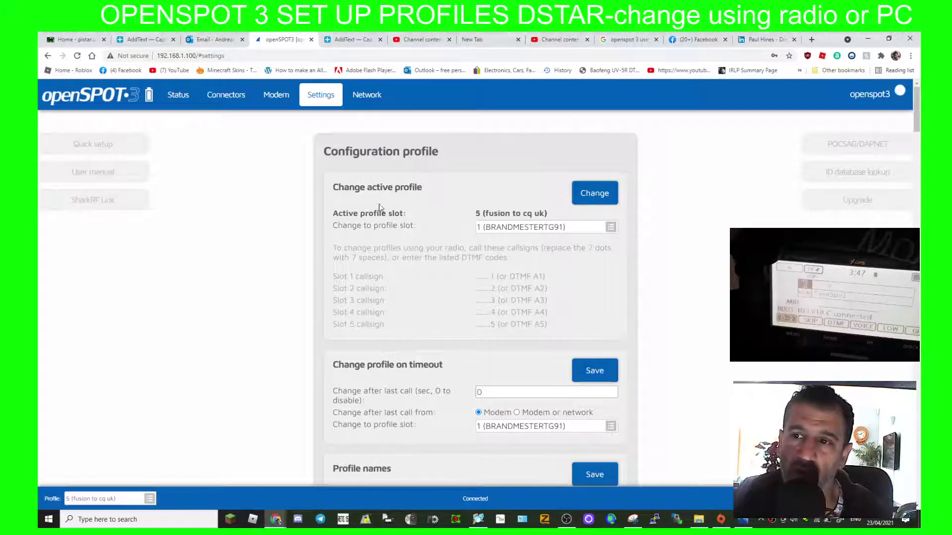
Replace Profile #5's name 'fusion to cq uk' with 'DSTASR REF10' and save the profile names
{"action": "scroll", "coordinate": [478, 253], "scroll_direction": "down", "scroll_amount": 5}
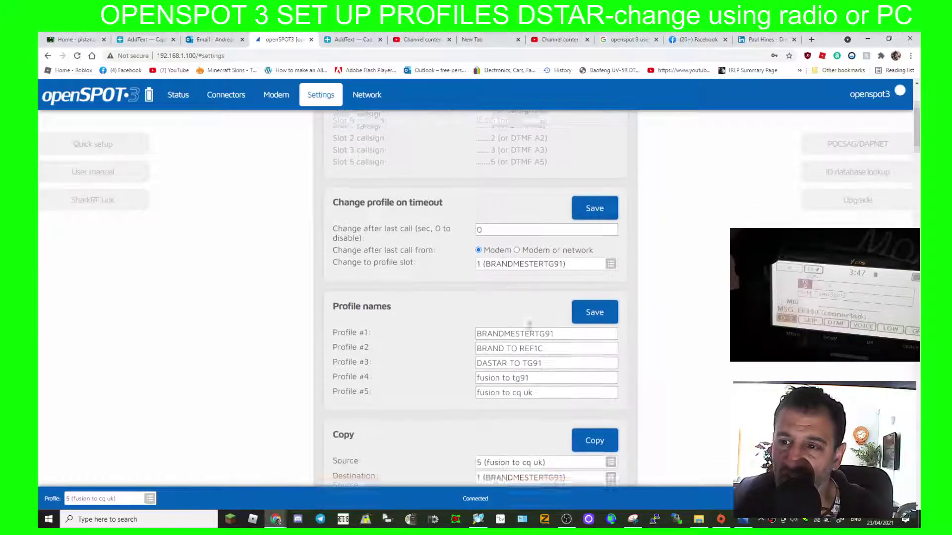
{"action": "left_click", "coordinate": [545, 326]}
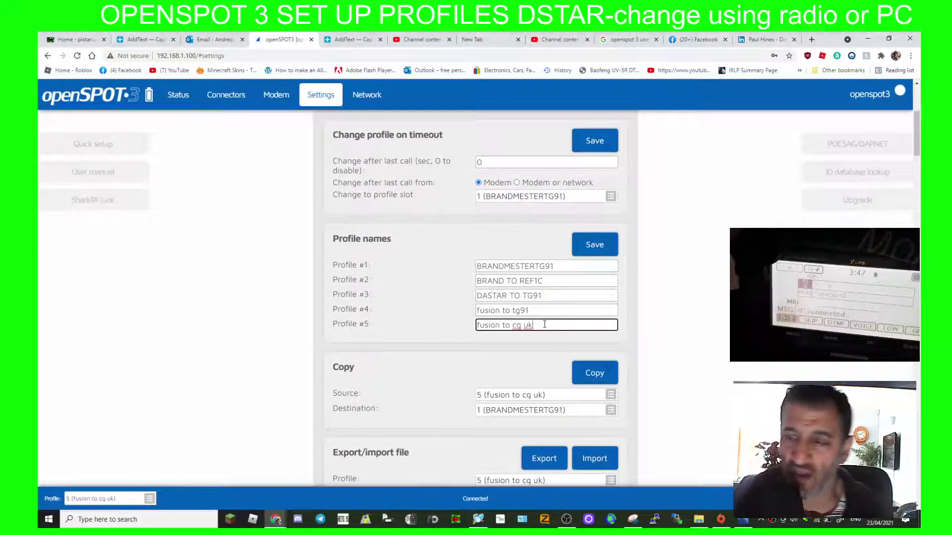
{"action": "key", "text": "BackSpace"}
{"action": "key", "text": "BackSpace"}
{"action": "key", "text": "BackSpace"}
{"action": "key", "text": "BackSpace"}
{"action": "key", "text": "BackSpace"}
{"action": "key", "text": "BackSpace"}
{"action": "key", "text": "BackSpace"}
{"action": "key", "text": "BackSpace"}
{"action": "key", "text": "BackSpace"}
{"action": "key", "text": "BackSpace"}
{"action": "key", "text": "BackSpace"}
{"action": "key", "text": "BackSpace"}
{"action": "key", "text": "BackSpace"}
{"action": "key", "text": "BackSpace"}
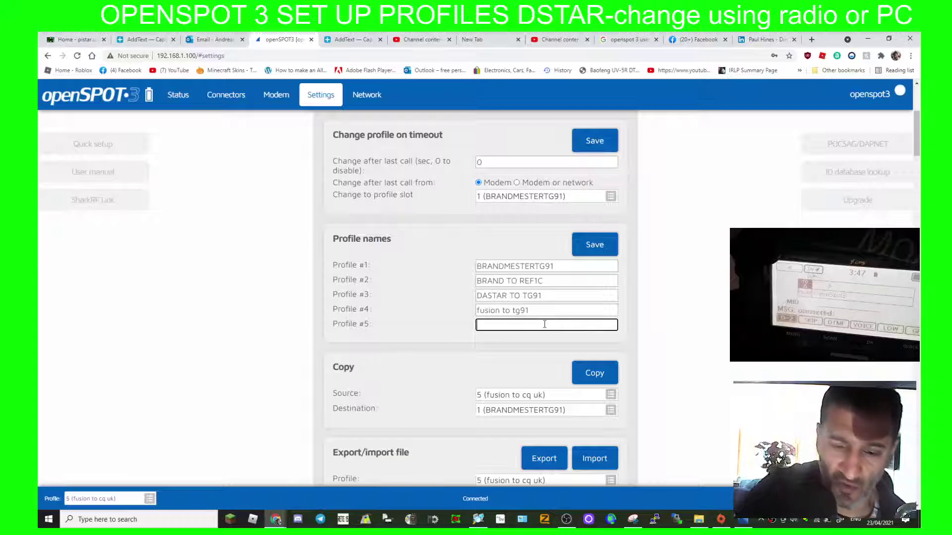
{"action": "type", "text": "S"}
{"action": "key", "text": "BackSpace"}
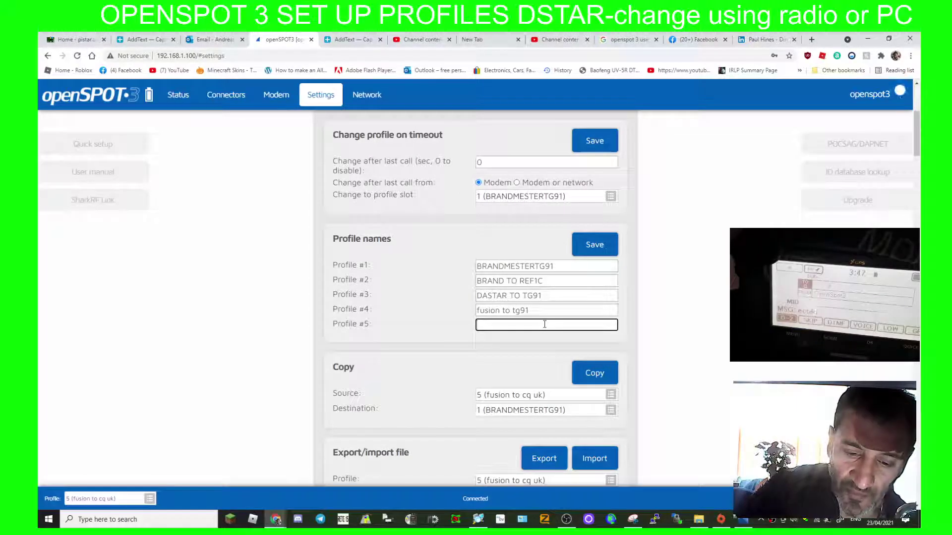
{"action": "type", "text": "DA"}
{"action": "key", "text": "BackSpace"}
{"action": "type", "text": "STASR"}
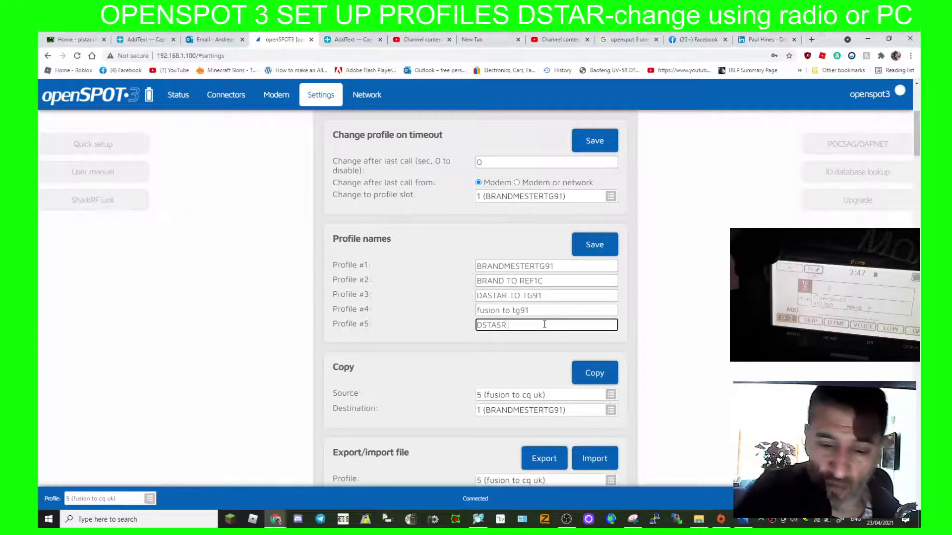
{"action": "type", "text": " REF10"}
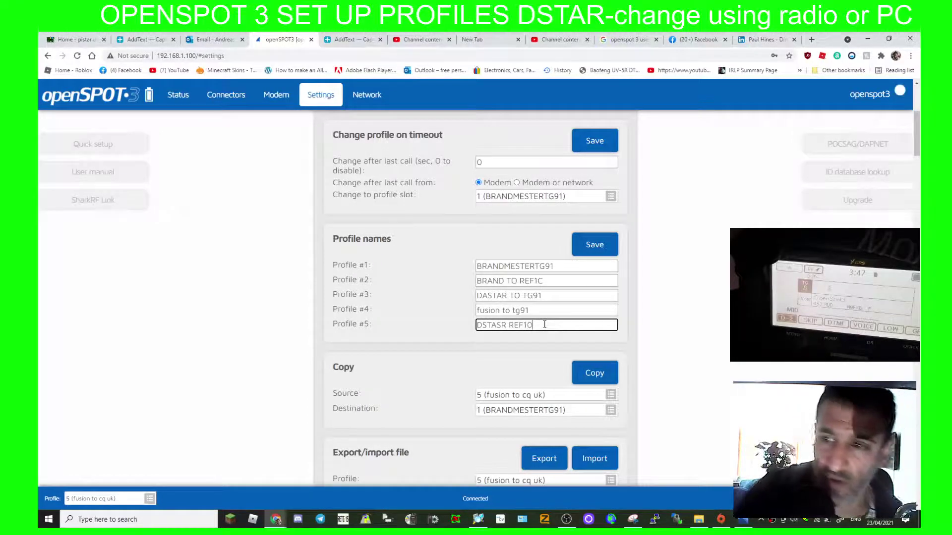
{"action": "left_click", "coordinate": [594, 245]}
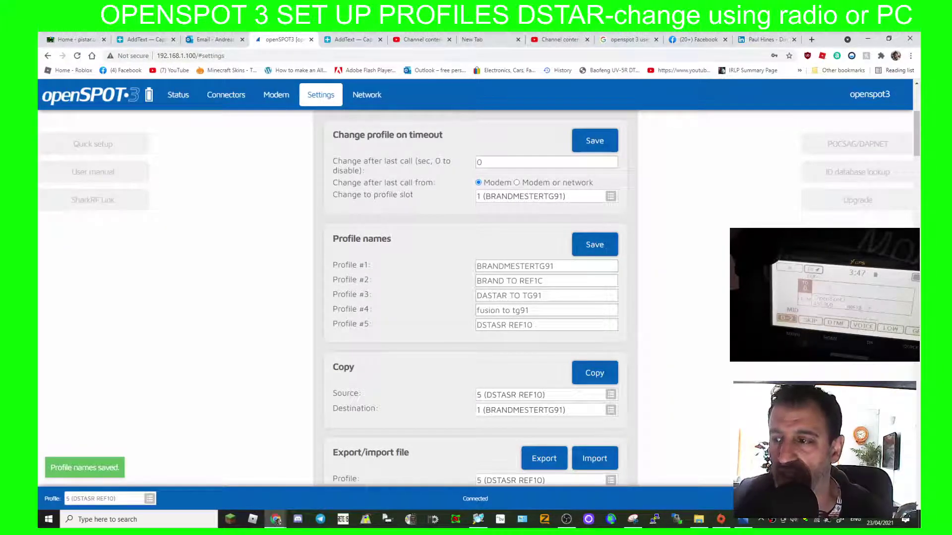
{"action": "scroll", "coordinate": [671, 331], "scroll_direction": "up", "scroll_amount": 3}
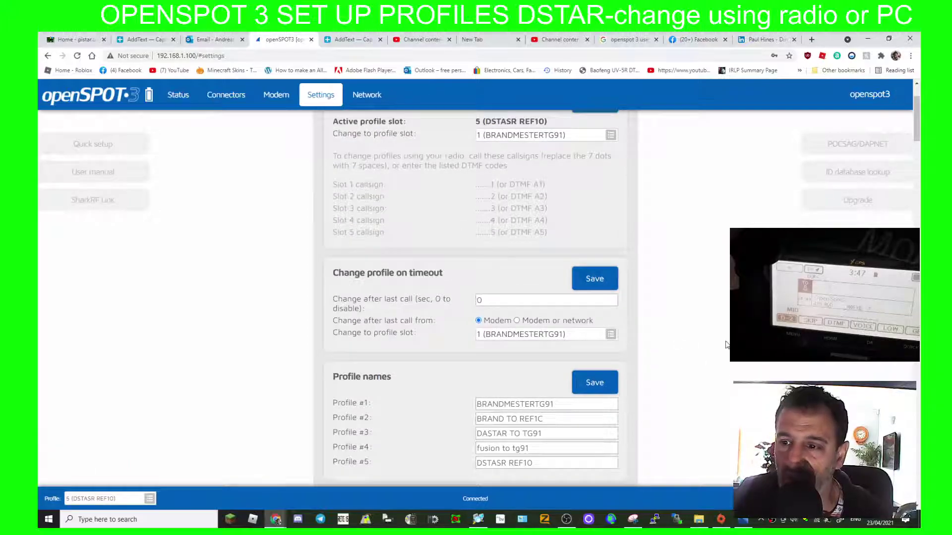
{"action": "scroll", "coordinate": [725, 344], "scroll_direction": "down", "scroll_amount": 4}
{"action": "scroll", "coordinate": [725, 344], "scroll_direction": "up", "scroll_amount": 5}
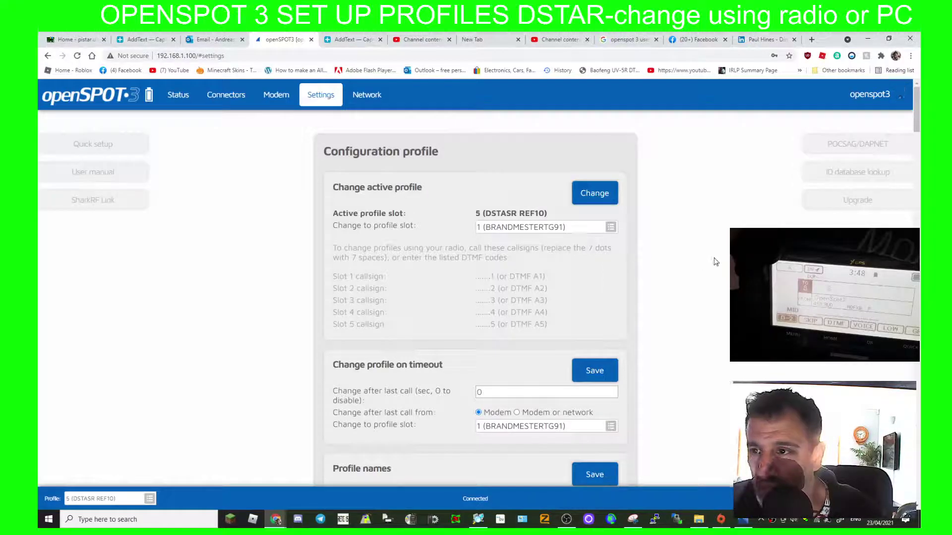
{"action": "scroll", "coordinate": [708, 255], "scroll_direction": "down", "scroll_amount": 3}
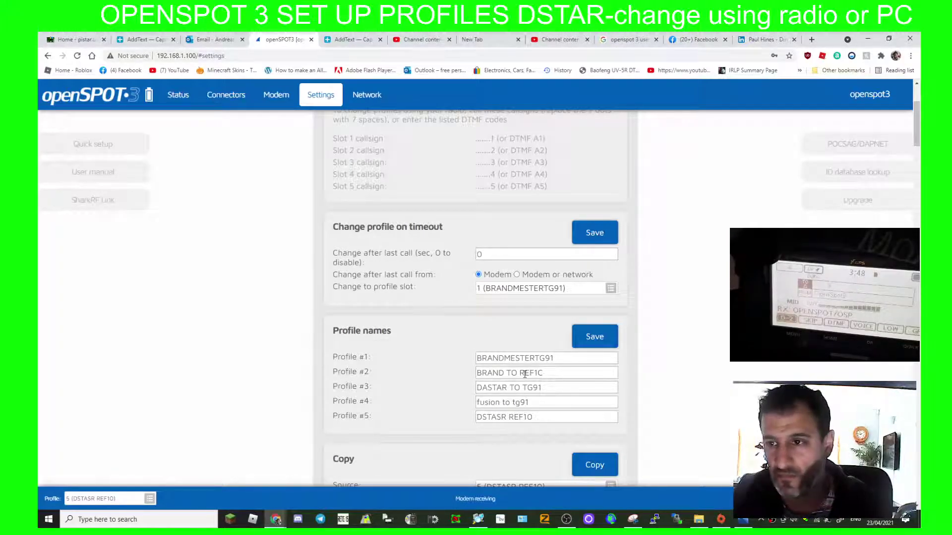
{"action": "scroll", "coordinate": [525, 374], "scroll_direction": "up", "scroll_amount": 3}
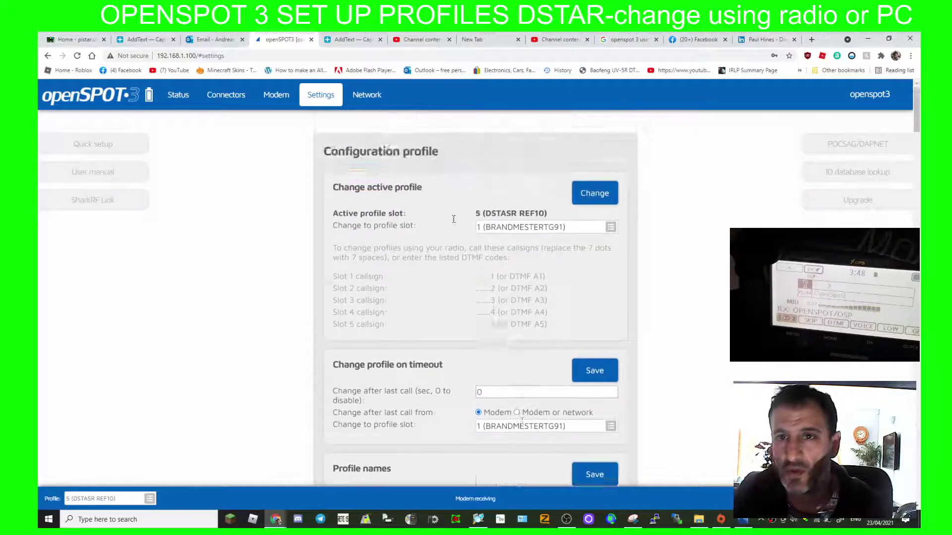
Open the Status page and confirm profile 3 (DASTAR TO TG91) is active in D-STAR mode
{"action": "left_click", "coordinate": [176, 99]}
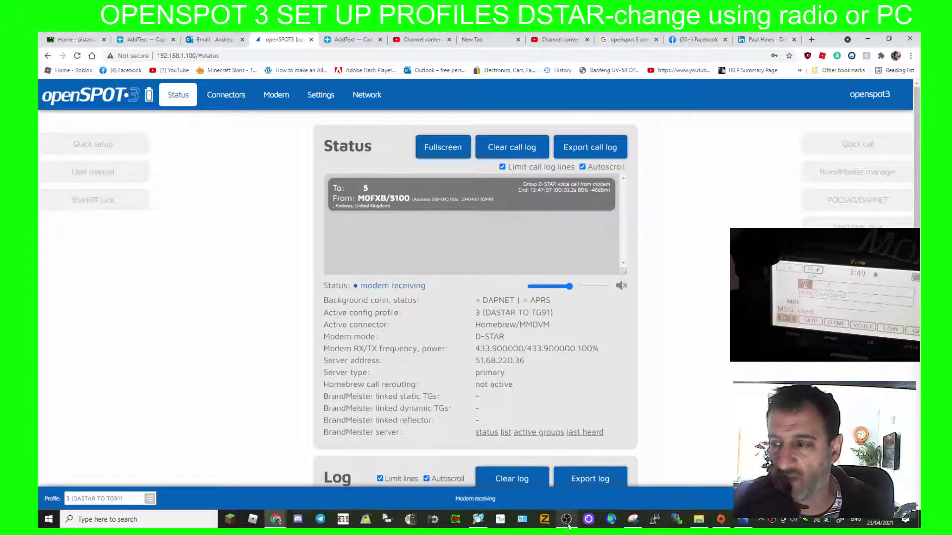
{"action": "mouse_move", "coordinate": [568, 527]}
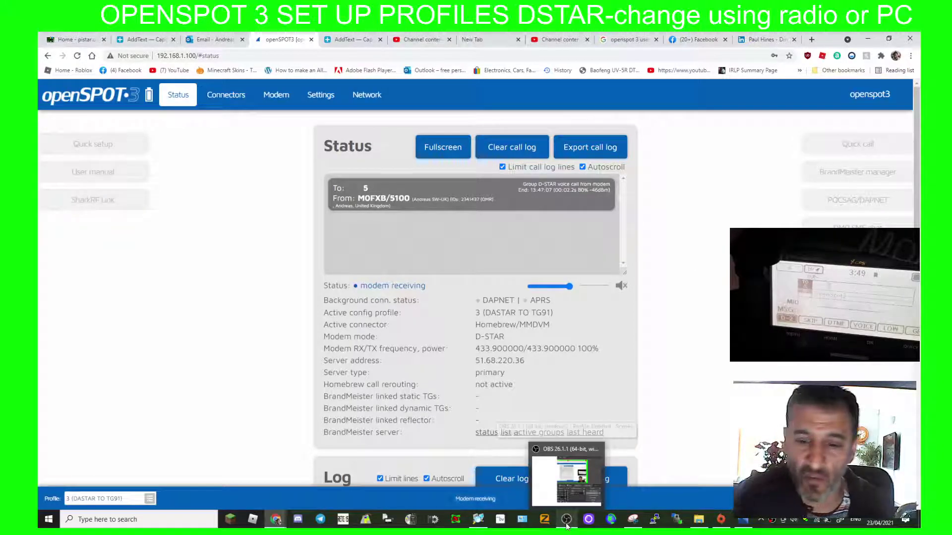